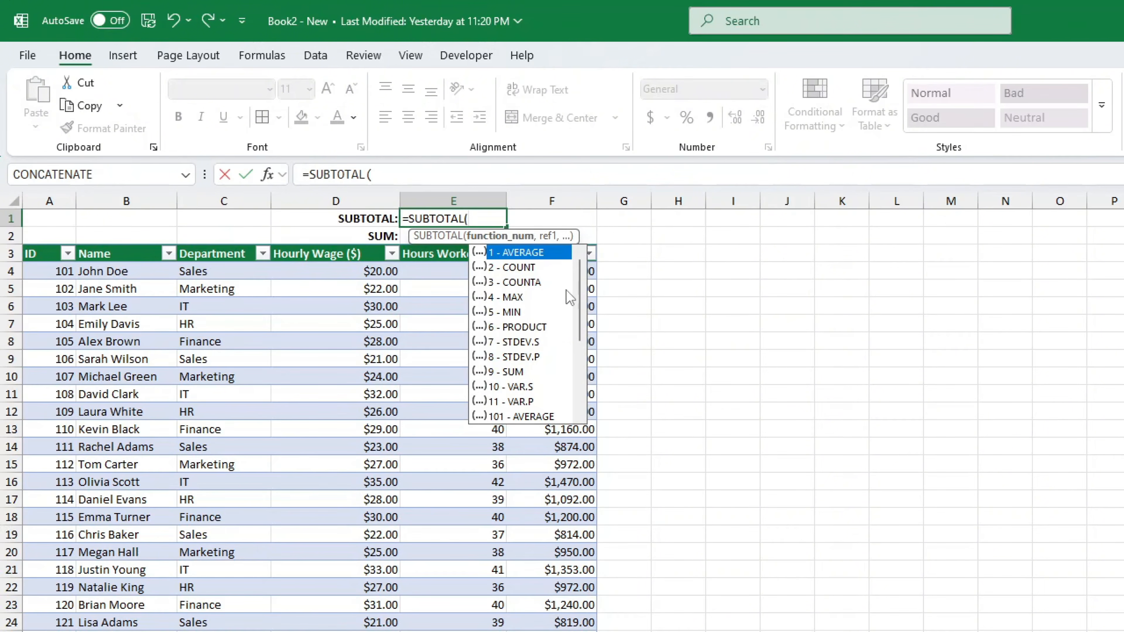
Step: Browse the list of SUBTOTAL function numbers offered for the formula in cell E1
{"action": "scroll", "coordinate": [557, 305], "scroll_direction": "down", "scroll_amount": 2}
{"action": "scroll", "coordinate": [538, 321], "scroll_direction": "up", "scroll_amount": 2}
{"action": "scroll", "coordinate": [534, 325], "scroll_direction": "down", "scroll_amount": 3}
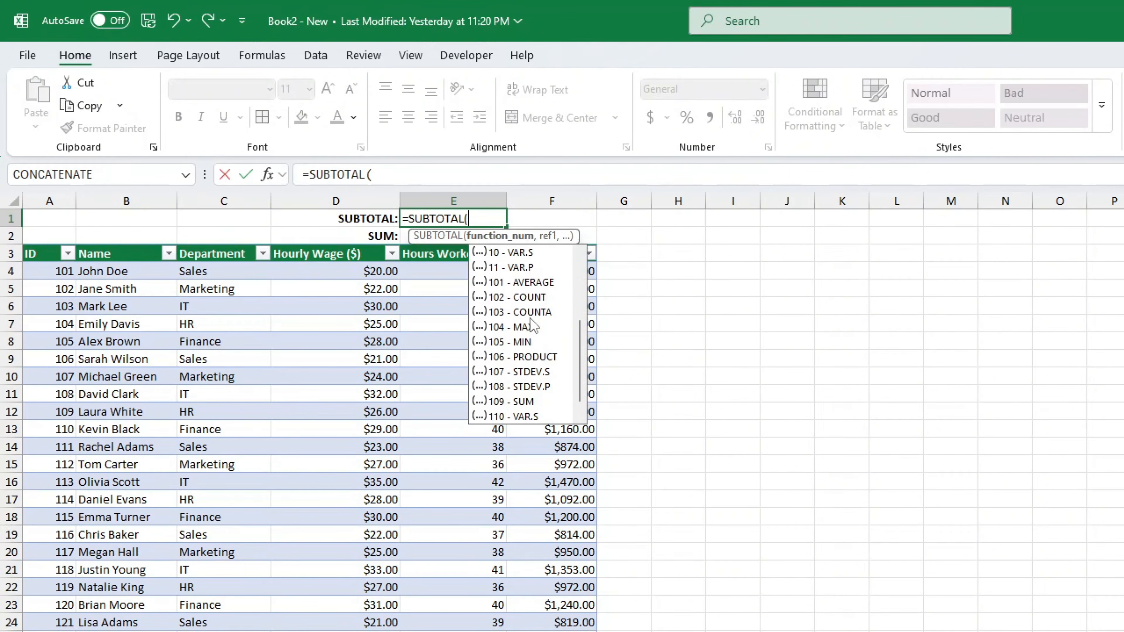
{"action": "scroll", "coordinate": [534, 327], "scroll_direction": "up", "scroll_amount": 3}
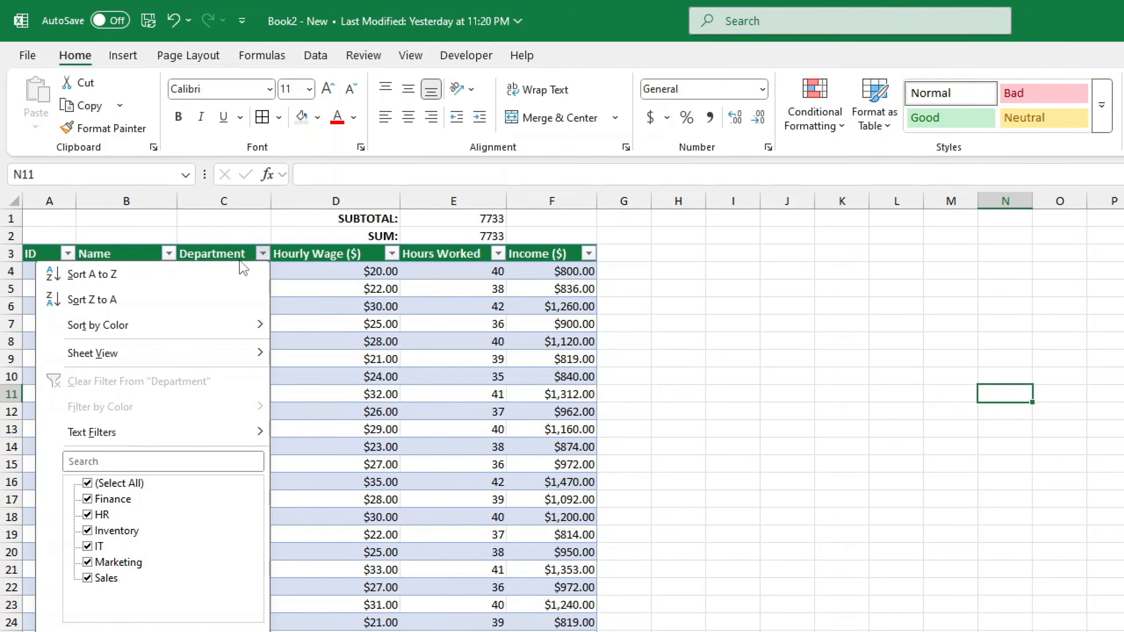
Step: Filter the Department column to Sales only and check the SUM formula in cell E2
{"action": "left_click", "coordinate": [95, 484]}
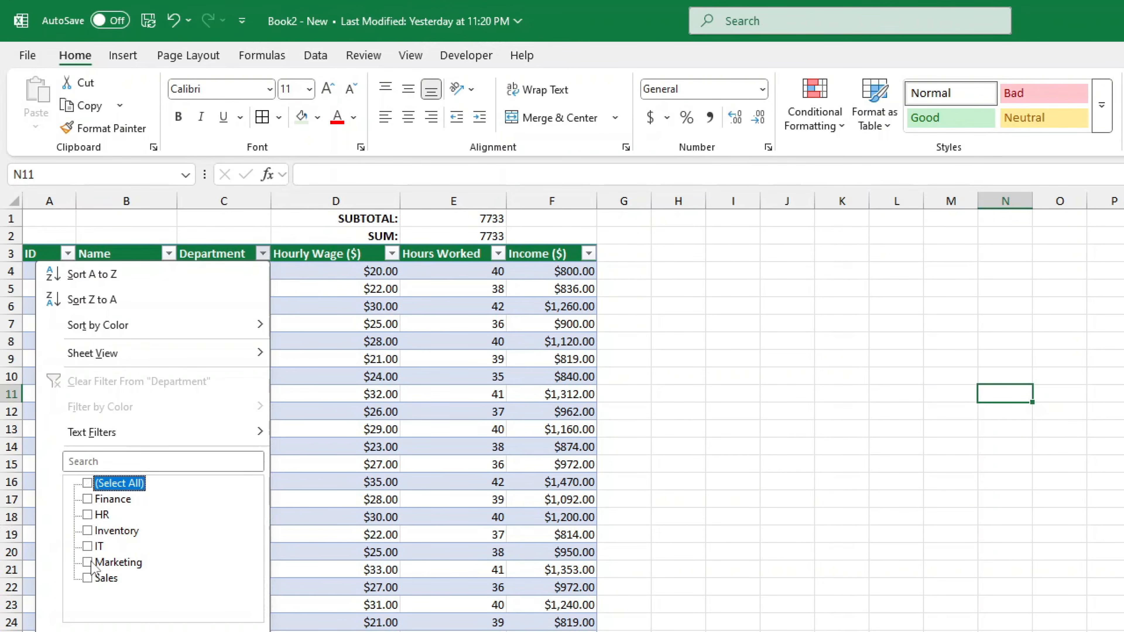
{"action": "left_click", "coordinate": [90, 578]}
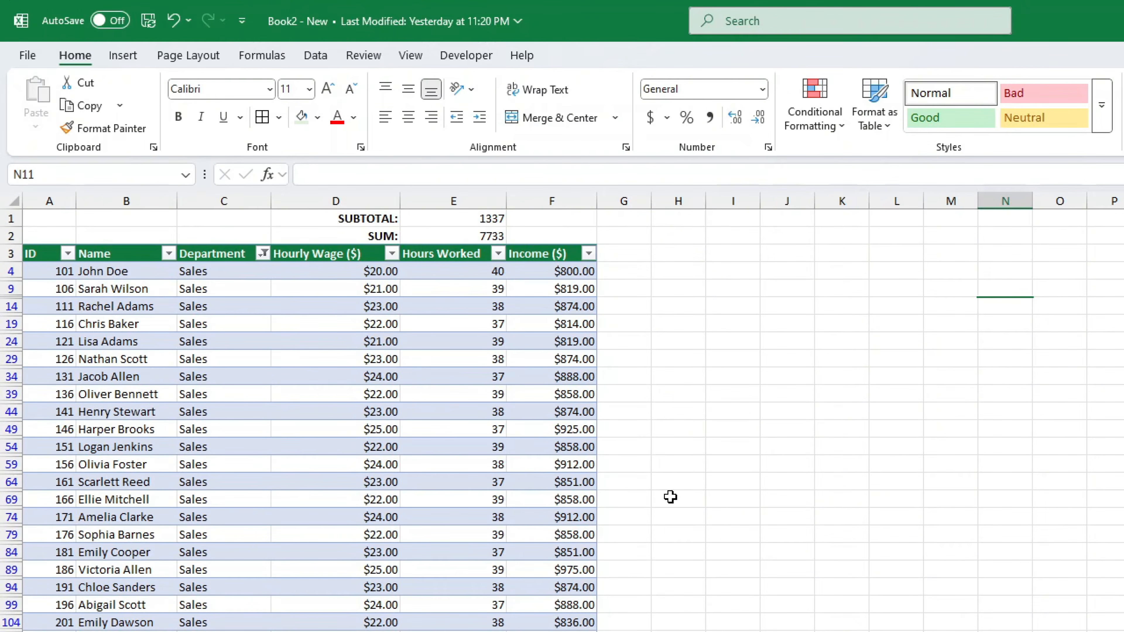
{"action": "left_click", "coordinate": [499, 237]}
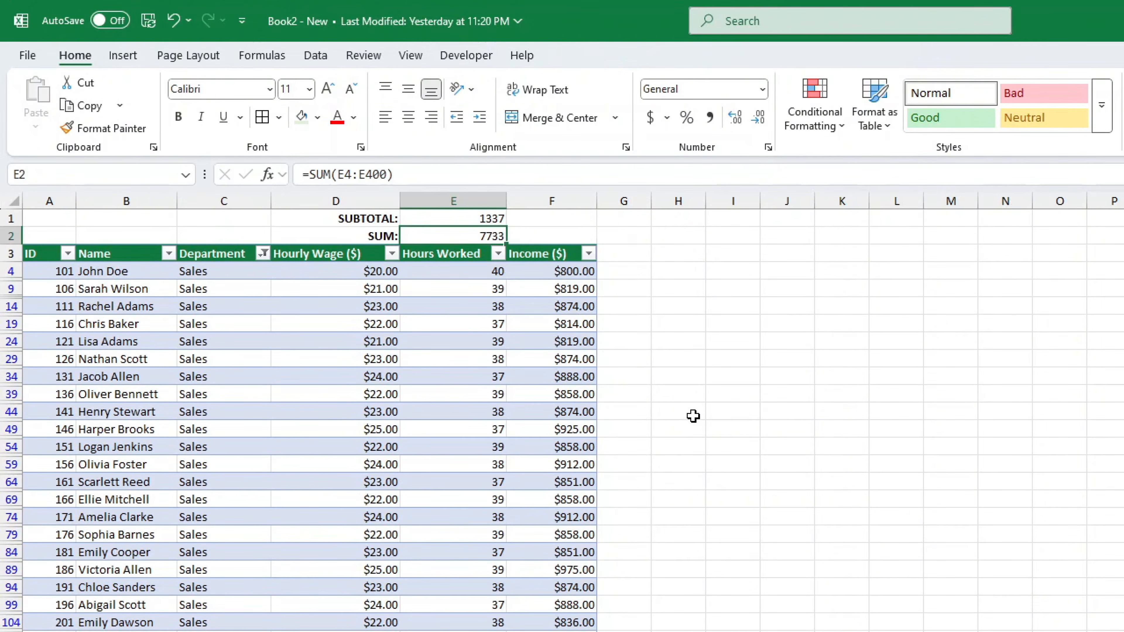
{"action": "left_click", "coordinate": [694, 417]}
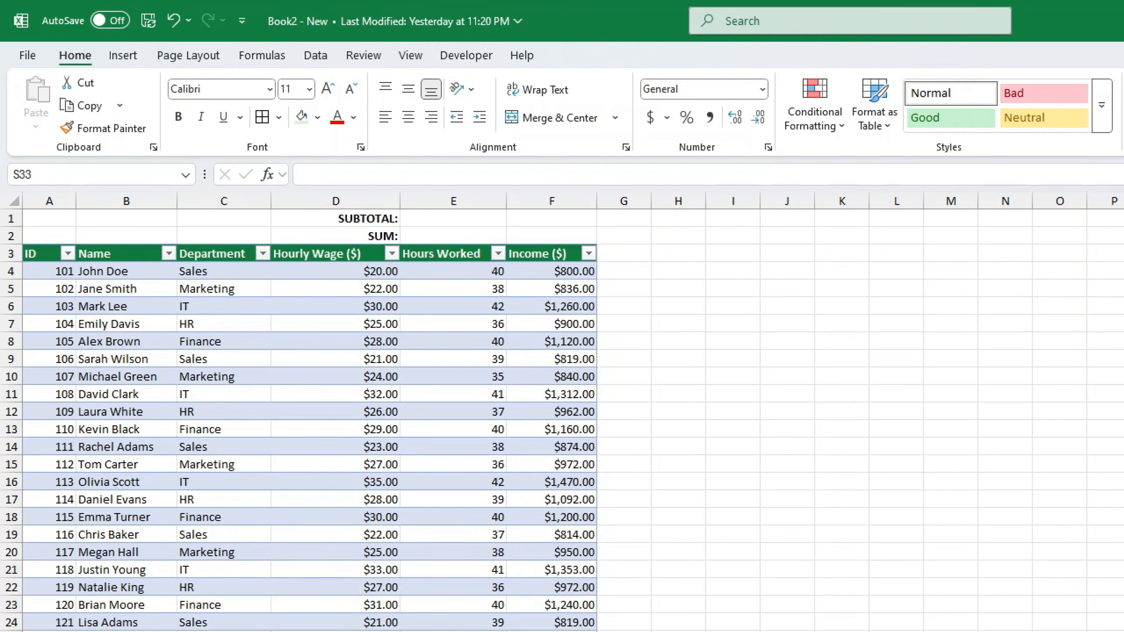
Step: Enter the formula =SUM(E4:E400) in cell E2 to total the Hours Worked column
{"action": "left_click", "coordinate": [439, 235]}
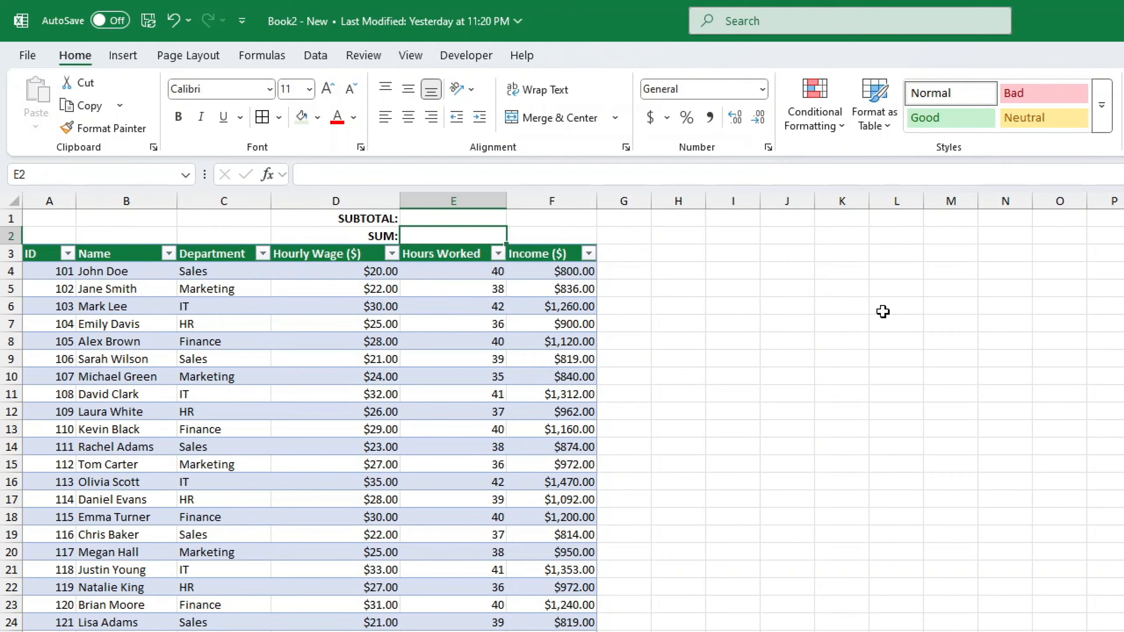
{"action": "type", "text": "=sum"}
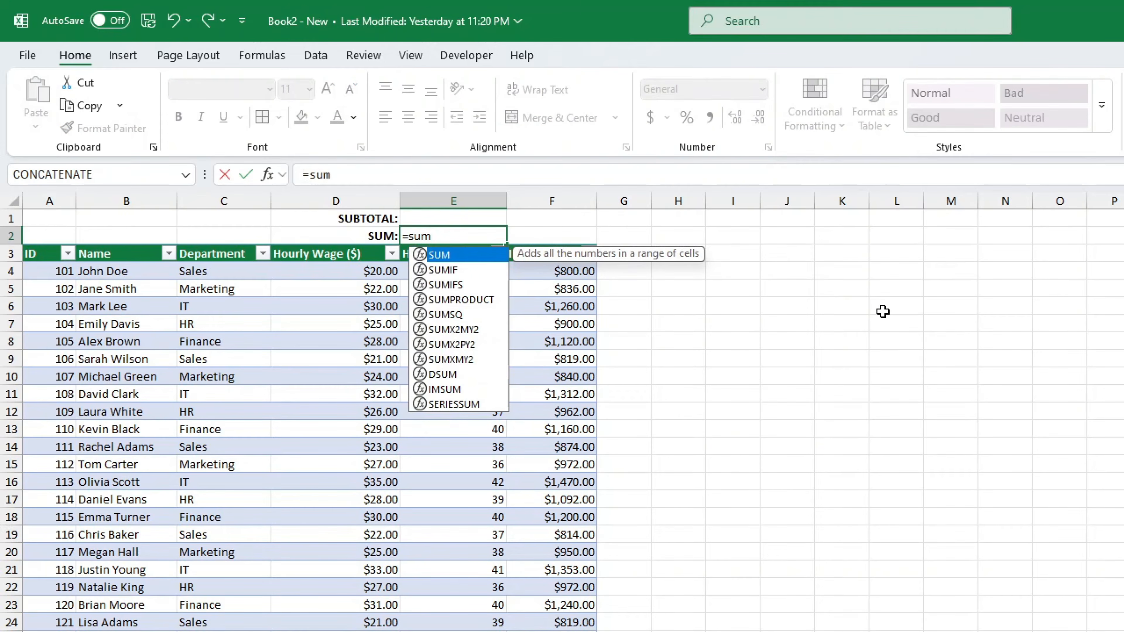
{"action": "key", "text": "Tab"}
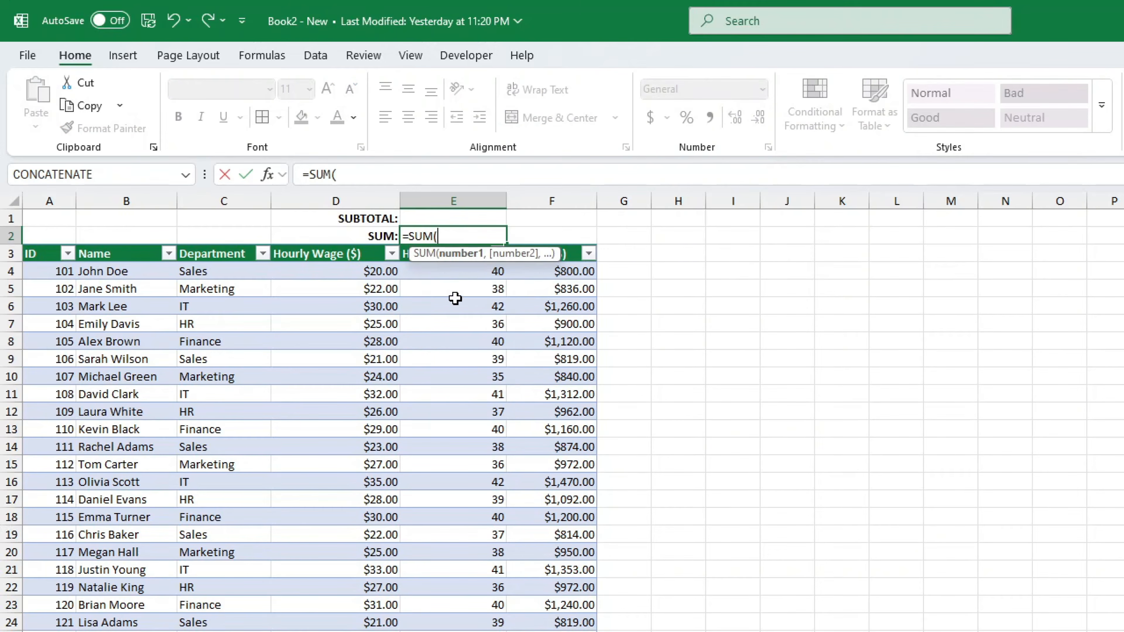
{"action": "type", "text": "E4:E400)"}
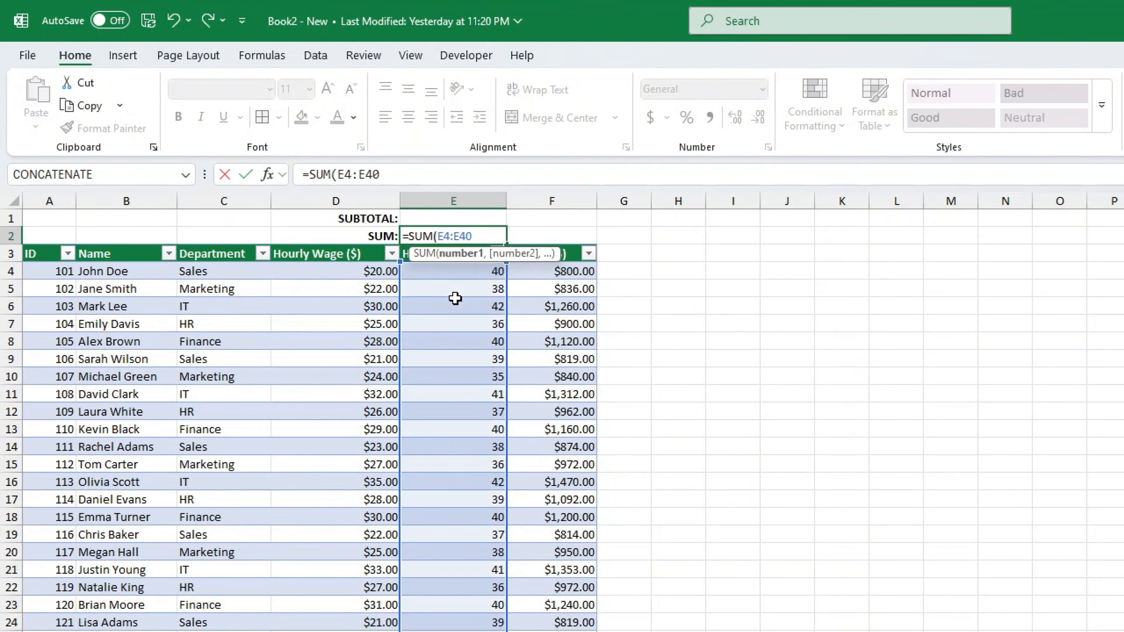
{"action": "key", "text": "Return"}
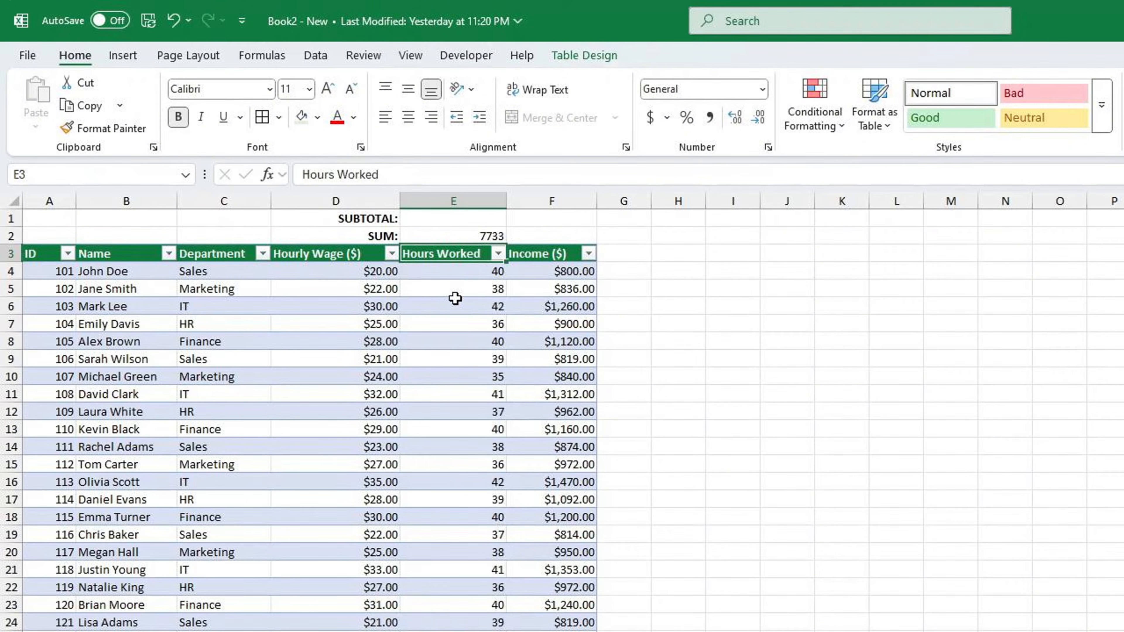
Step: Enter the formula =SUBTOTAL(9,E4:E400) in cell E1, choosing function 9 - SUM for the Hours Worked range
{"action": "left_click", "coordinate": [456, 219]}
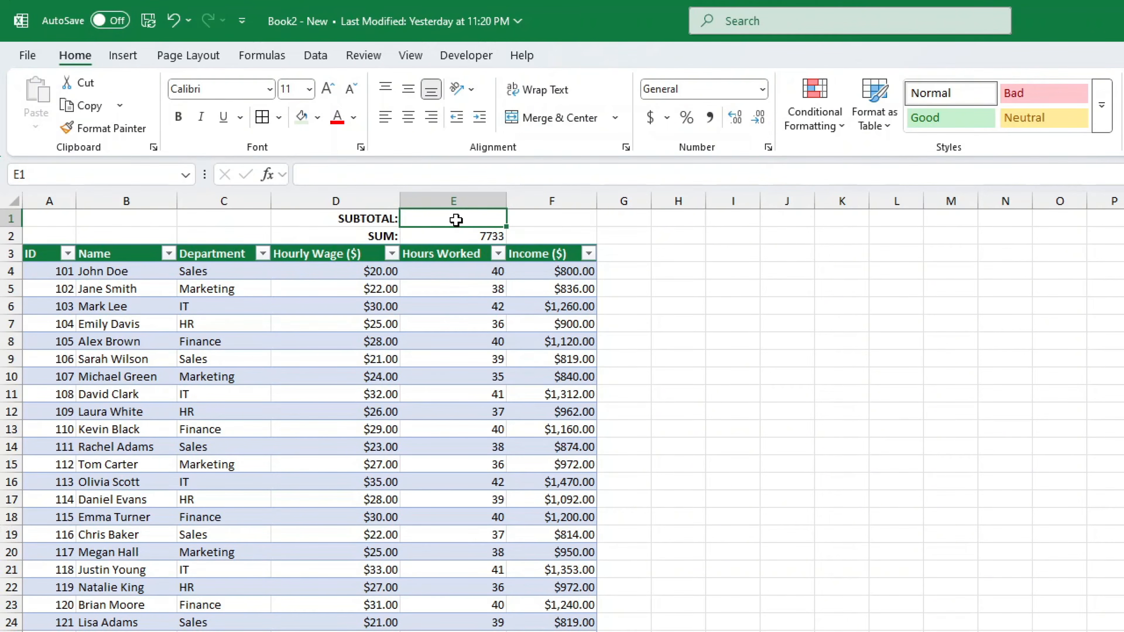
{"action": "type", "text": "=SU"}
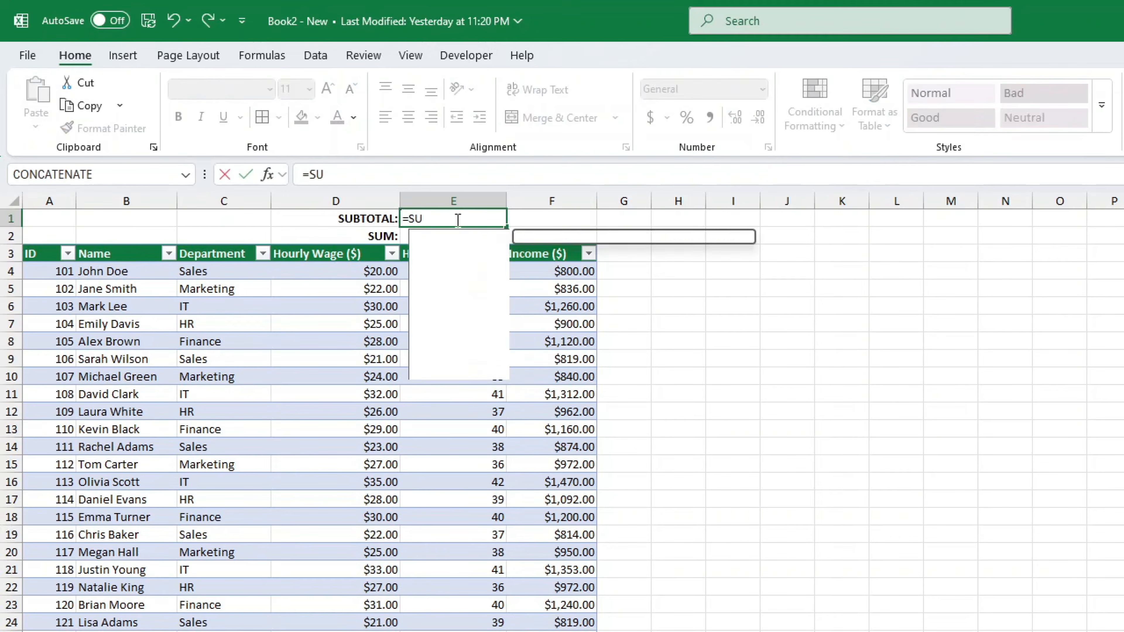
{"action": "type", "text": "BTO"}
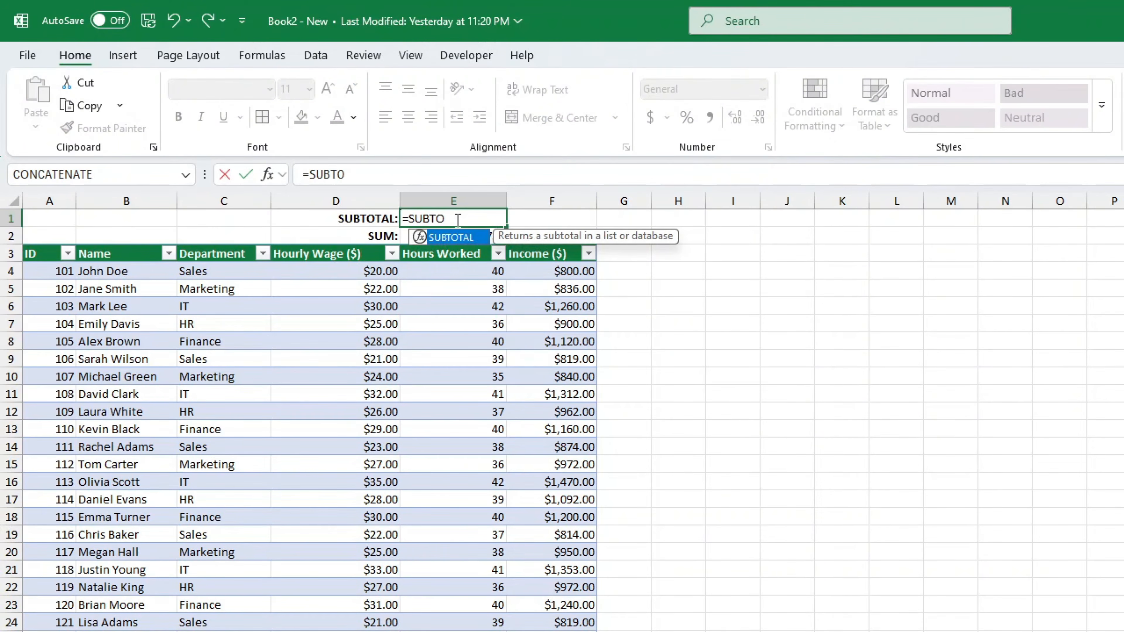
{"action": "key", "text": "Tab"}
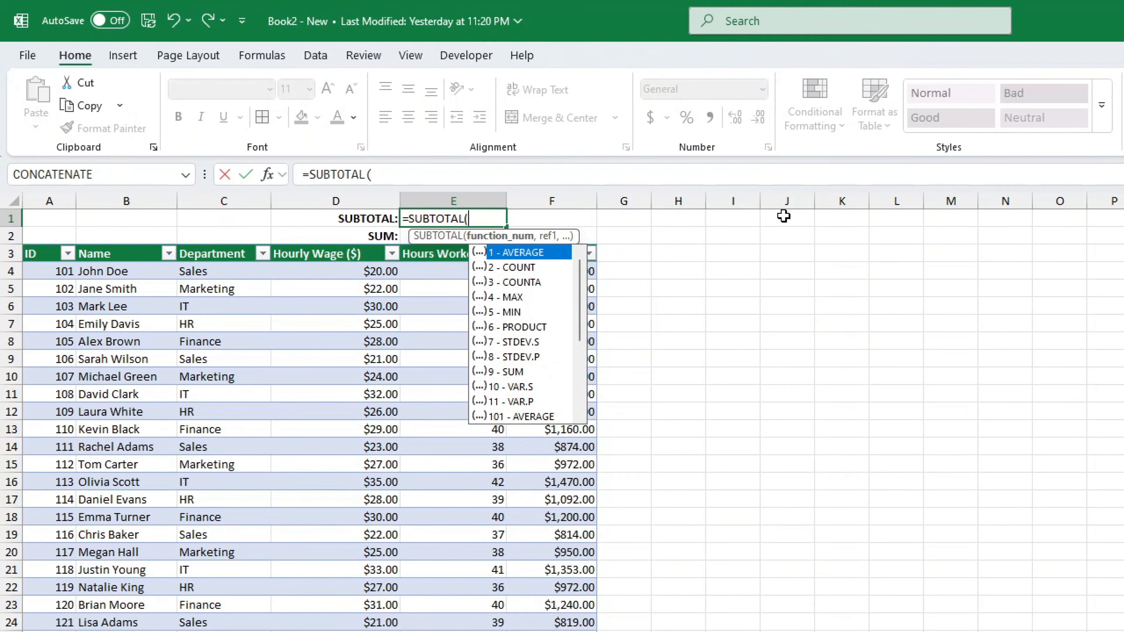
{"action": "scroll", "coordinate": [531, 326], "scroll_direction": "down", "scroll_amount": 2}
{"action": "scroll", "coordinate": [532, 354], "scroll_direction": "up", "scroll_amount": 2}
{"action": "double_click", "coordinate": [530, 372]}
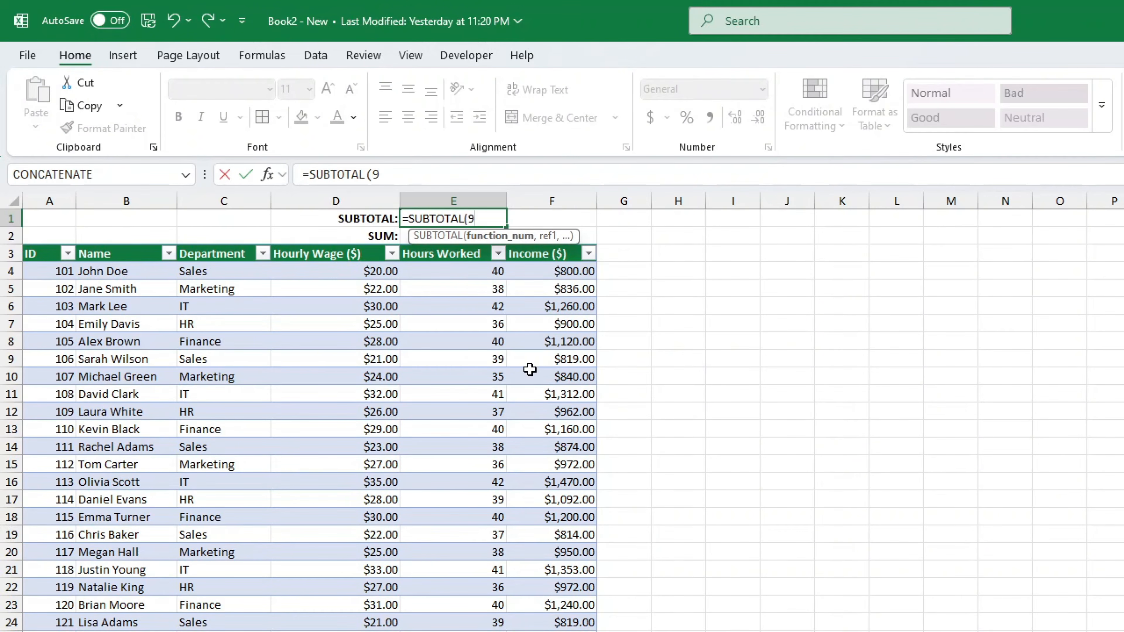
{"action": "type", "text": ","}
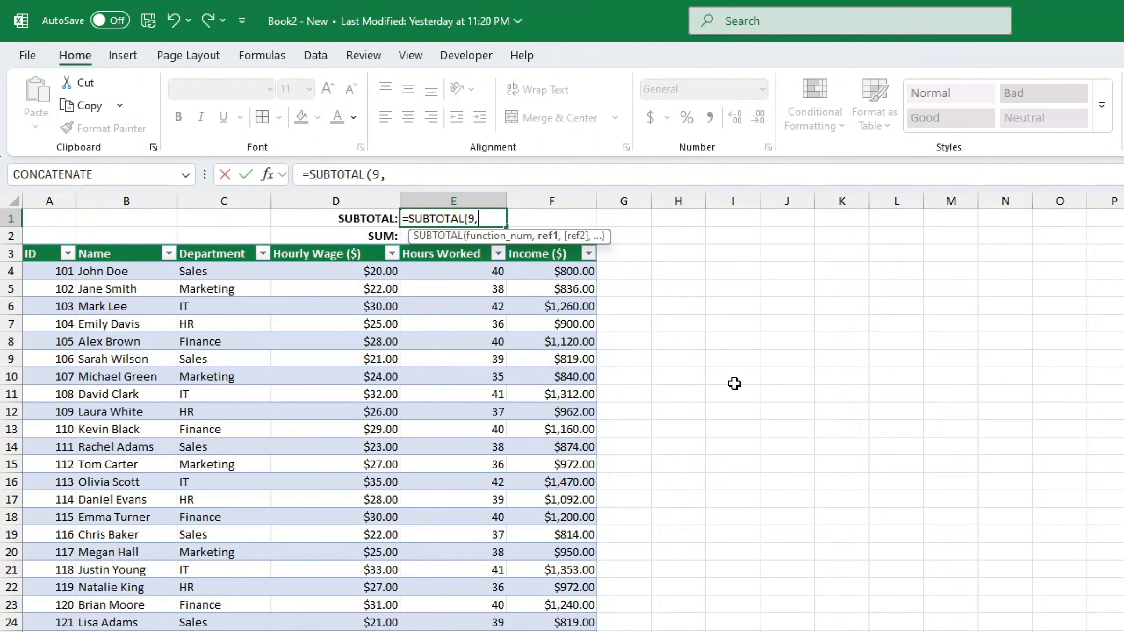
{"action": "left_click", "coordinate": [486, 276]}
{"action": "type", "text": ":E400)"}
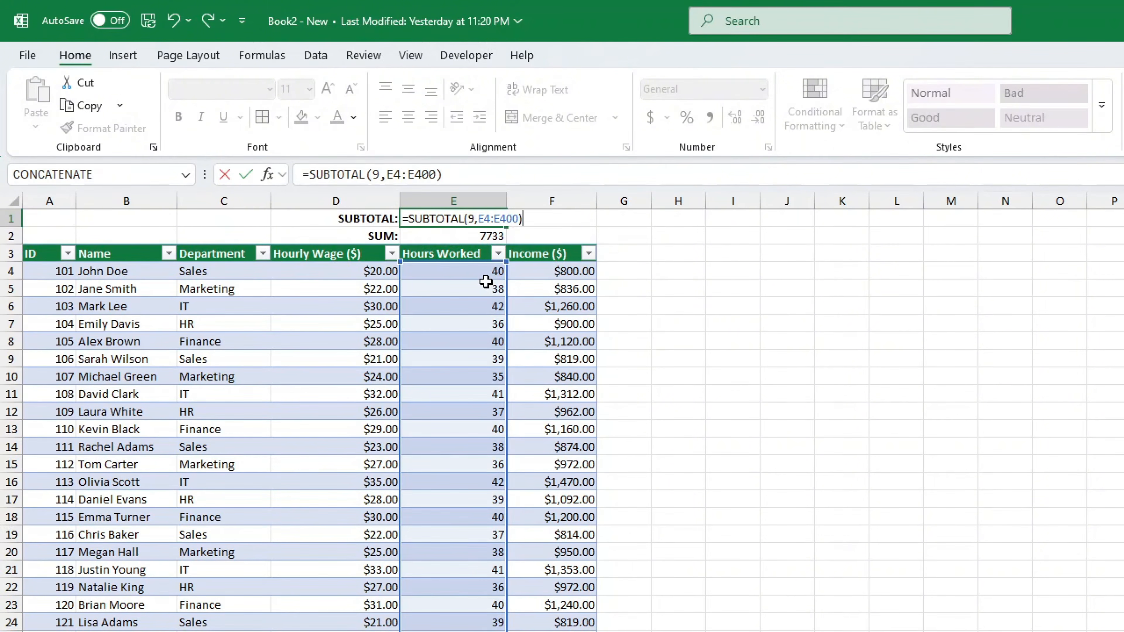
{"action": "key", "text": "Return"}
{"action": "left_click", "coordinate": [904, 410]}
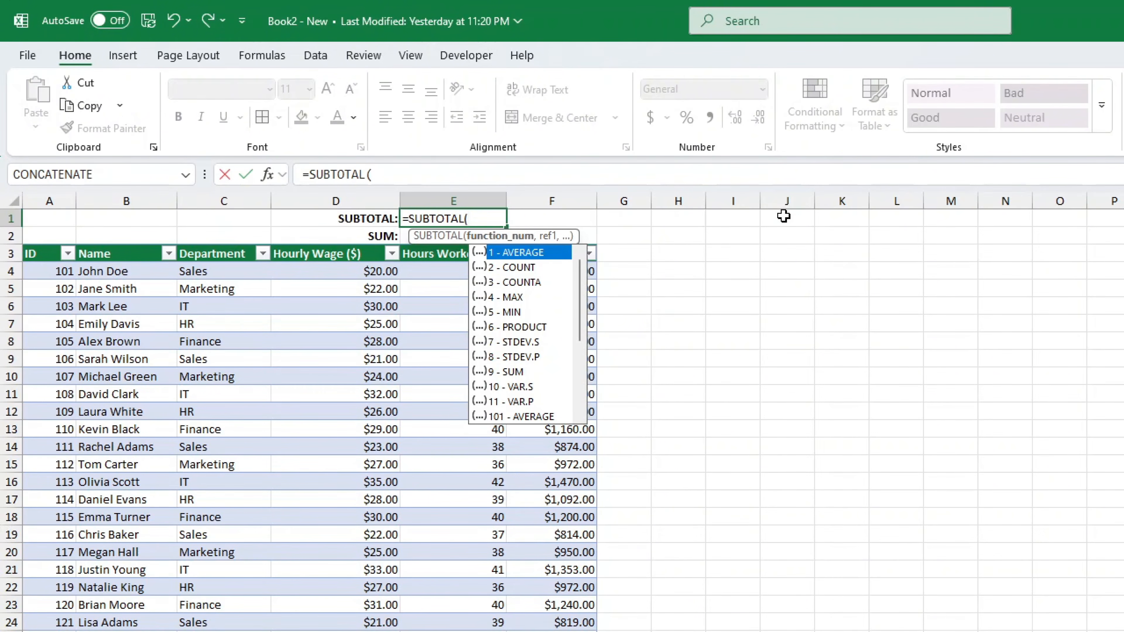
Step: Review the SUBTOTAL function number options and inspect the arguments of the formula in cell E1
{"action": "scroll", "coordinate": [522, 321], "scroll_direction": "down", "scroll_amount": 4}
{"action": "scroll", "coordinate": [531, 325], "scroll_direction": "up", "scroll_amount": 4}
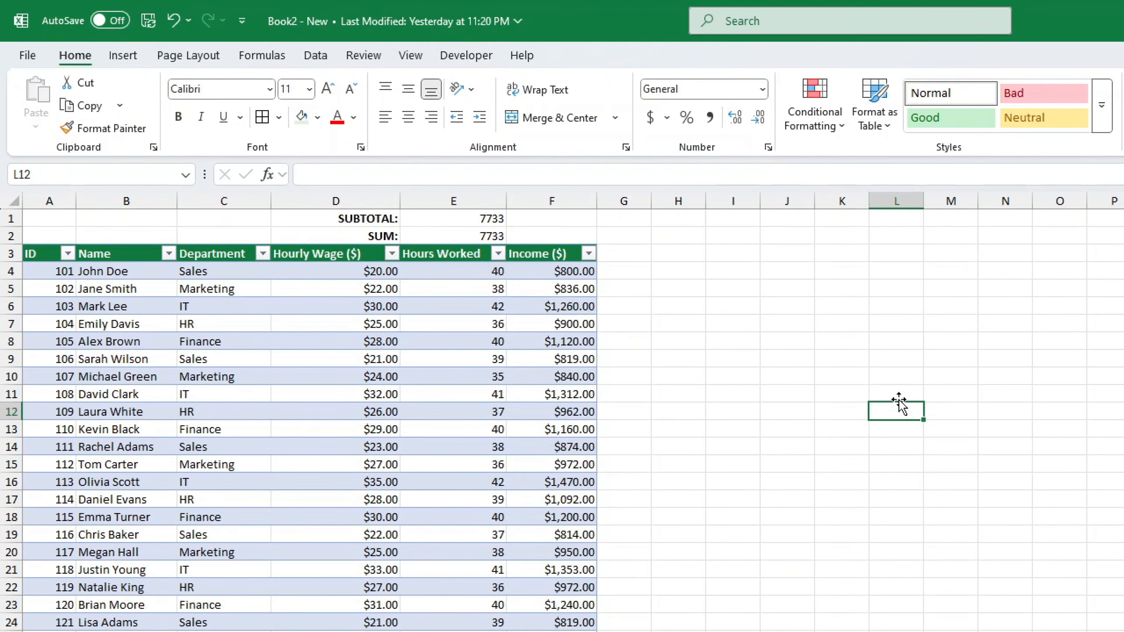
{"action": "double_click", "coordinate": [486, 217]}
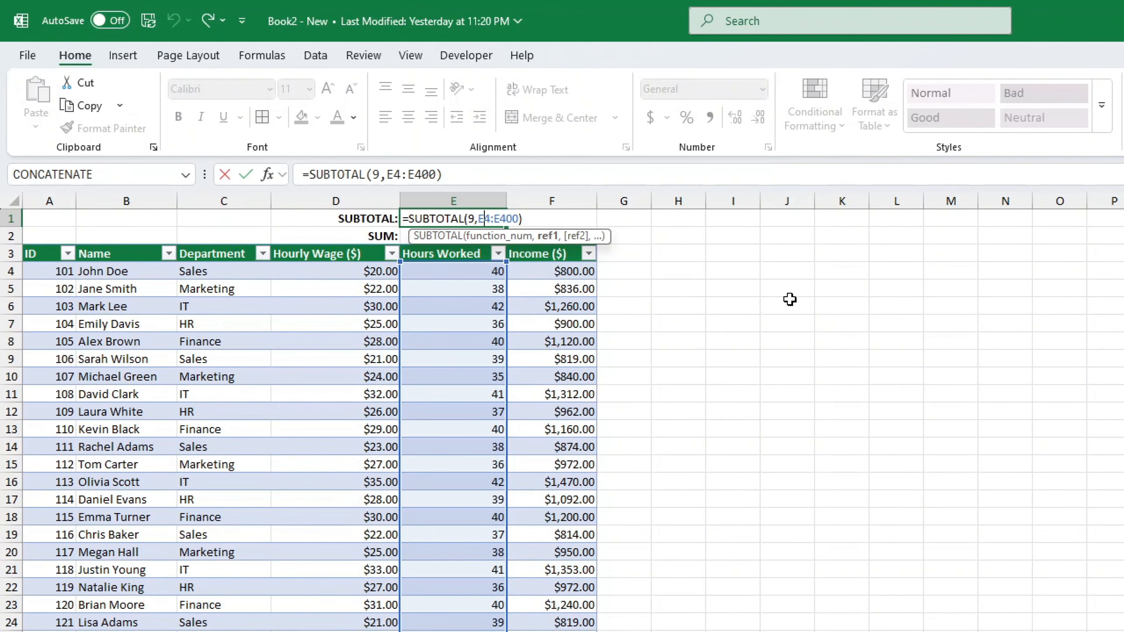
{"action": "left_click", "coordinate": [473, 219]}
{"action": "key", "text": "Return"}
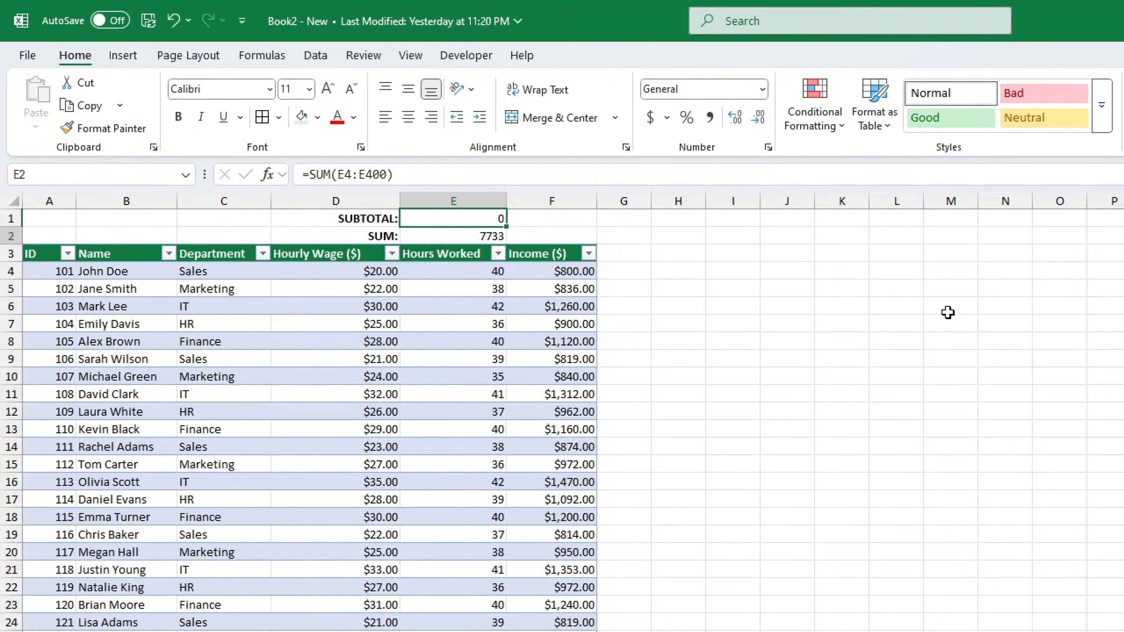
{"action": "left_click", "coordinate": [993, 392]}
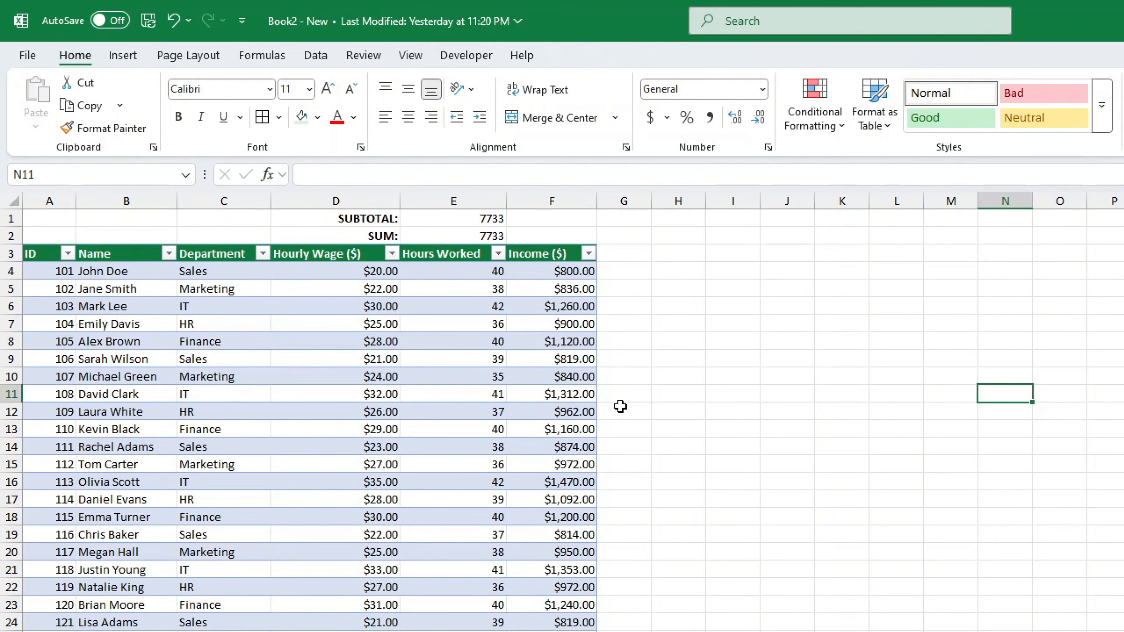
Step: Filter the Department column so that only the Sales rows are shown, and look through them
{"action": "left_click", "coordinate": [263, 253]}
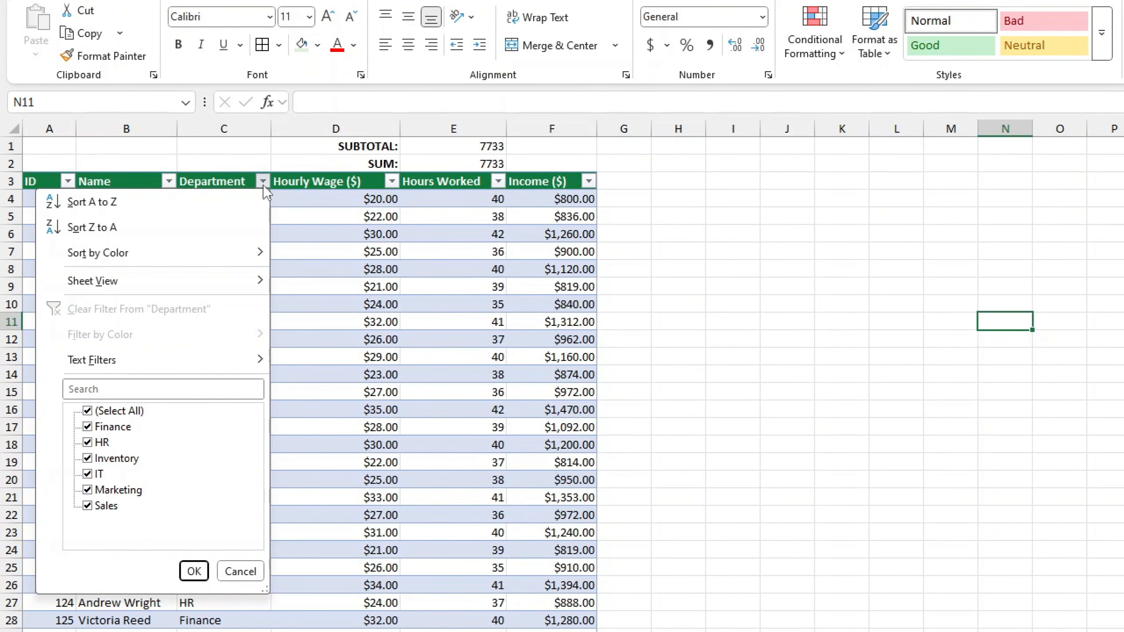
{"action": "left_click", "coordinate": [88, 410]}
{"action": "left_click", "coordinate": [87, 505]}
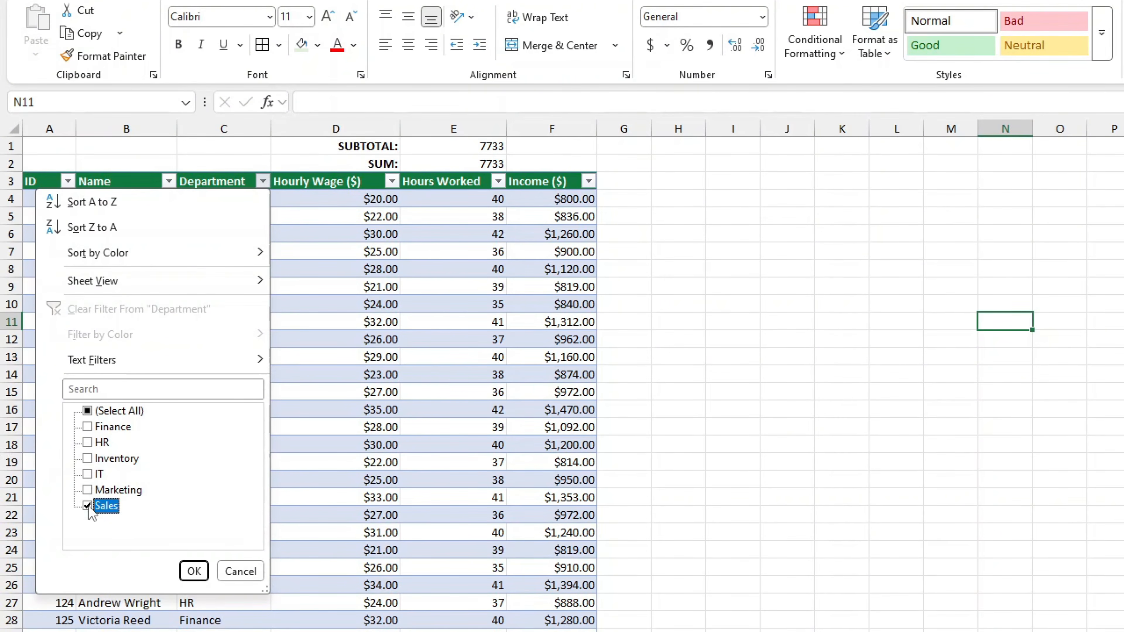
{"action": "left_click", "coordinate": [194, 571]}
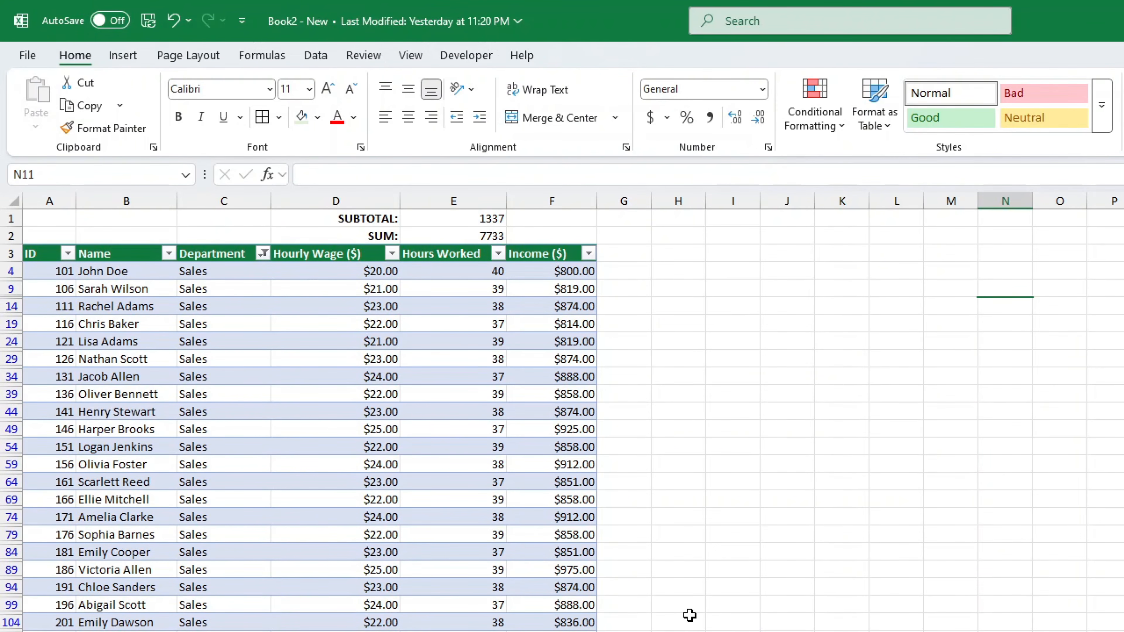
{"action": "scroll", "coordinate": [484, 536], "scroll_direction": "down", "scroll_amount": 5}
{"action": "scroll", "coordinate": [484, 536], "scroll_direction": "up", "scroll_amount": 5}
Step: Check the SUM formula in cell E2 against the SUBTOTAL result for the filtered table
{"action": "left_click", "coordinate": [499, 236]}
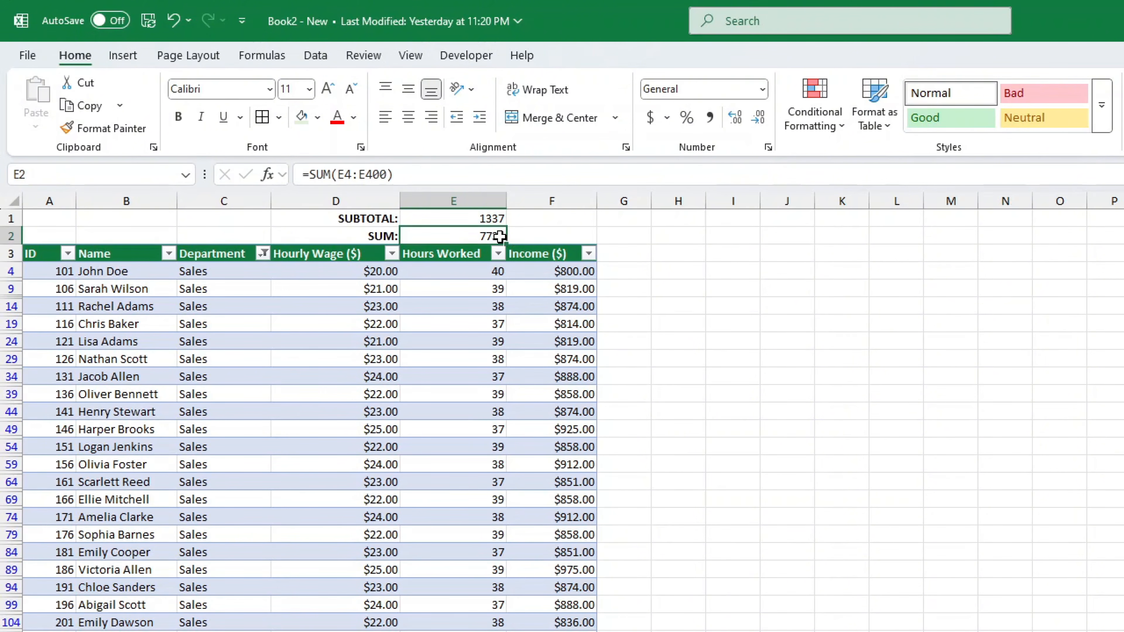
{"action": "left_click", "coordinate": [694, 416]}
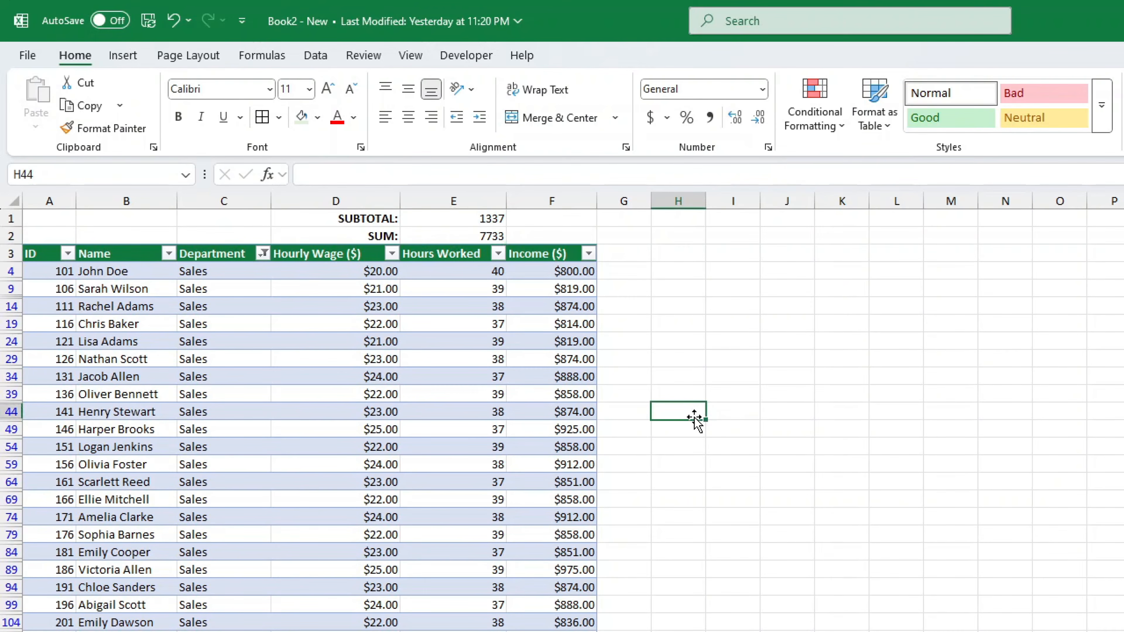
{"action": "left_click_drag", "start_coordinate": [694, 417], "coordinate": [729, 445]}
Step: Change the Department filter to show only the Inventory rows
{"action": "left_click", "coordinate": [263, 253]}
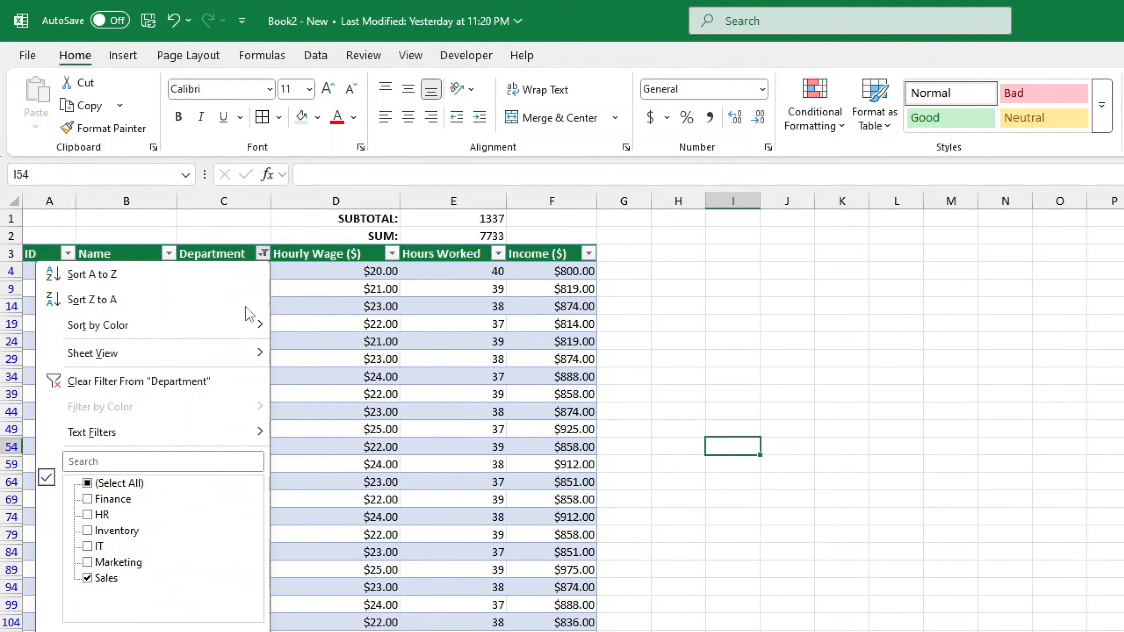
{"action": "left_click", "coordinate": [101, 484]}
{"action": "left_click", "coordinate": [101, 484]}
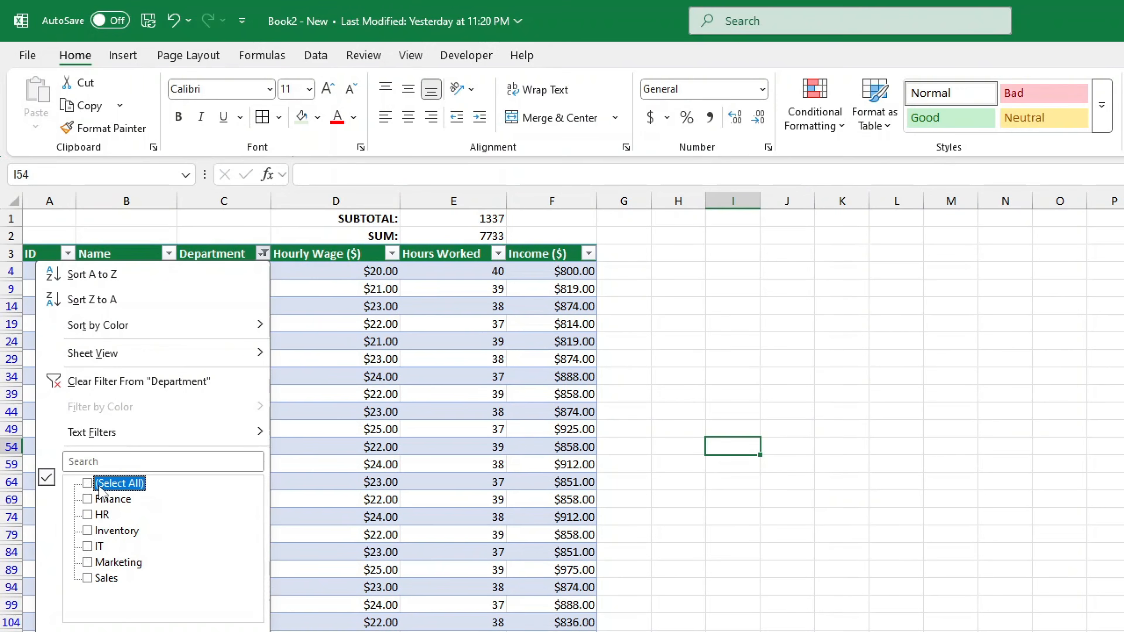
{"action": "left_click", "coordinate": [114, 531]}
{"action": "left_click", "coordinate": [189, 631]}
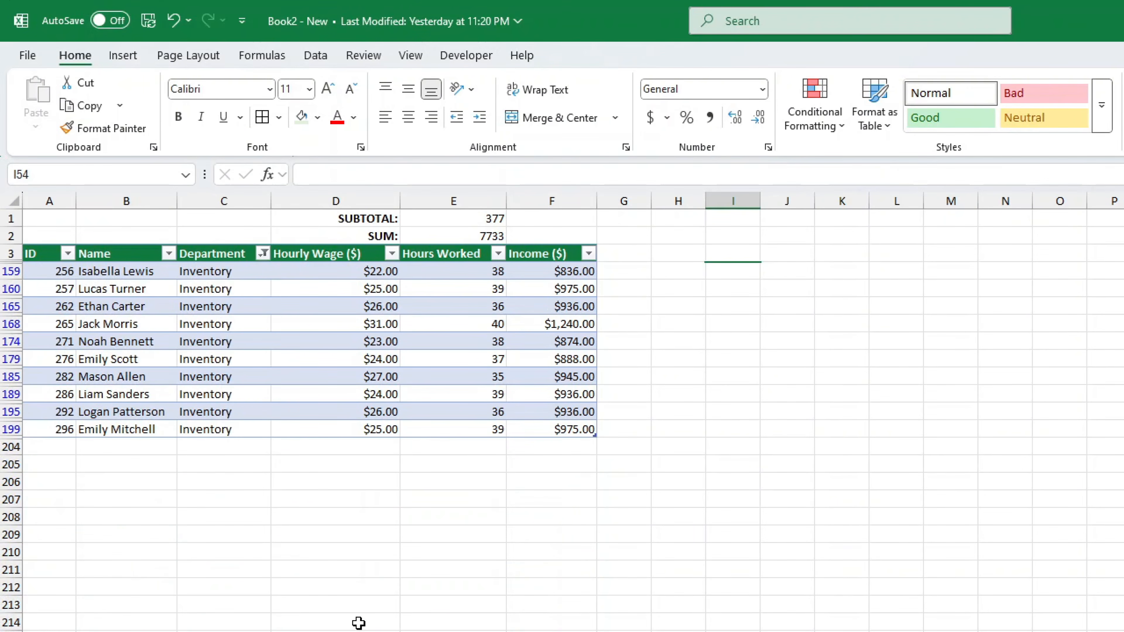
Step: Change the Department filter to show only the IT rows
{"action": "left_click", "coordinate": [263, 253]}
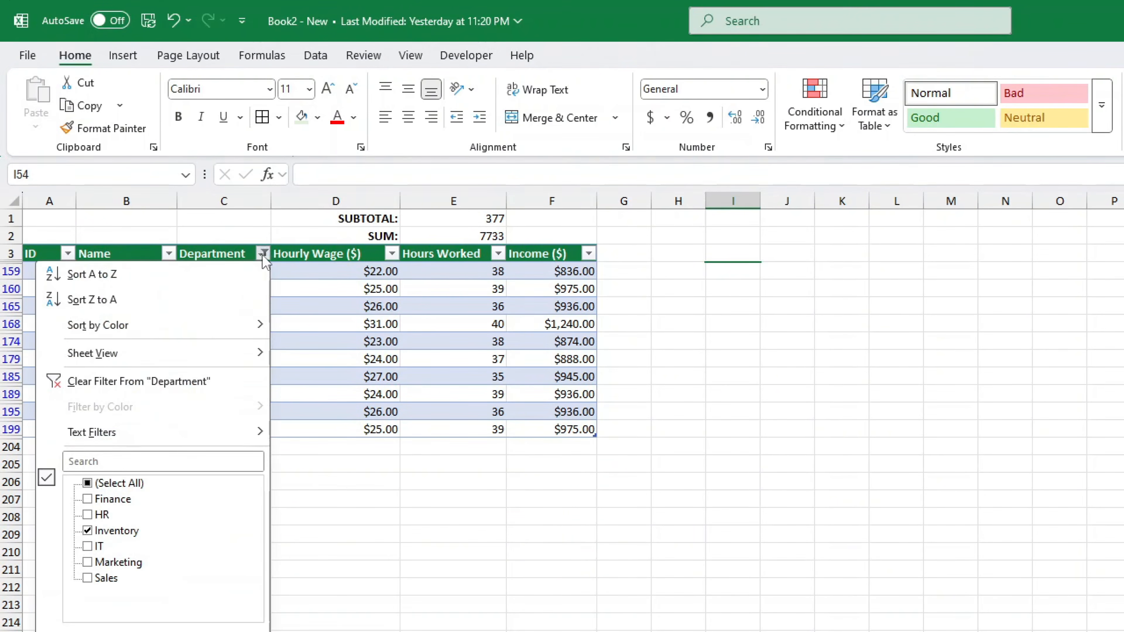
{"action": "left_click", "coordinate": [116, 484]}
{"action": "left_click", "coordinate": [116, 484]}
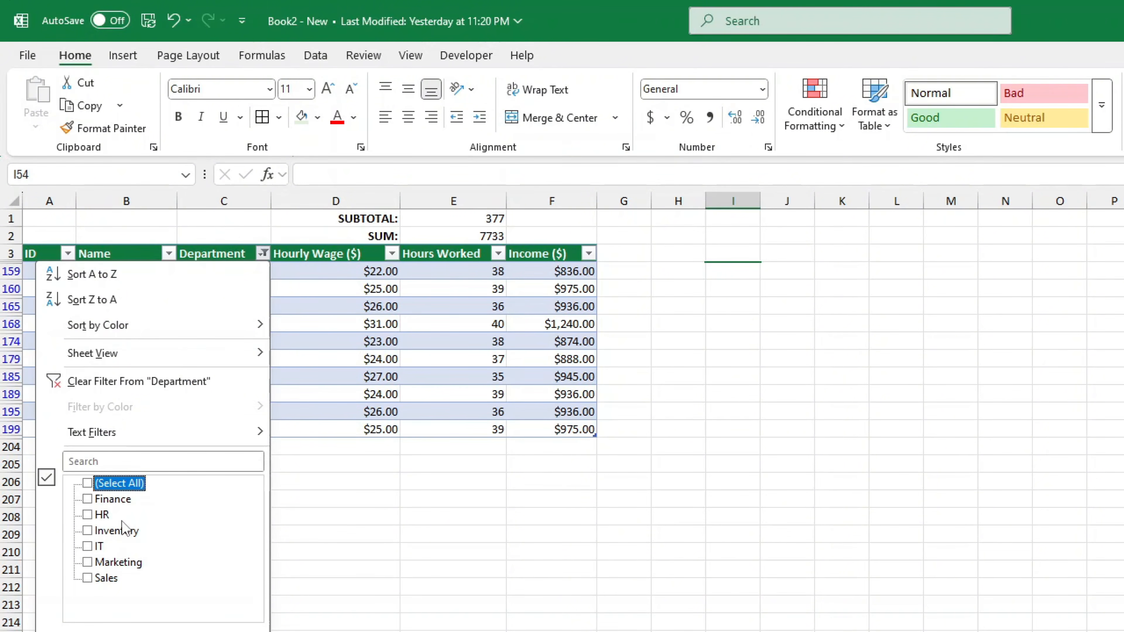
{"action": "left_click", "coordinate": [87, 547]}
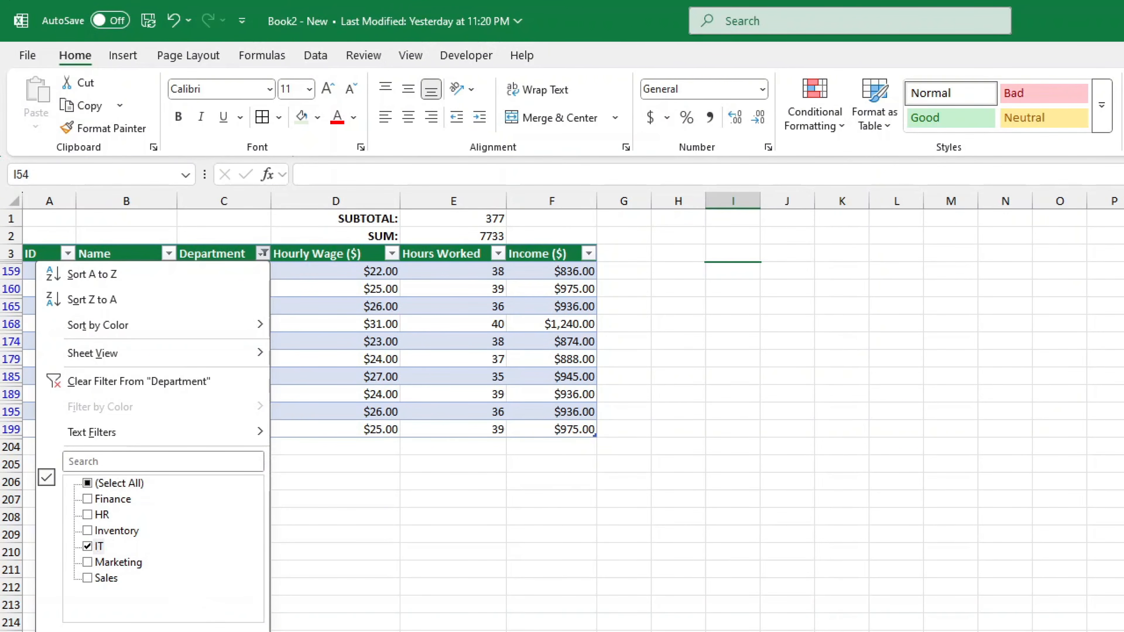
{"action": "key", "text": "Return"}
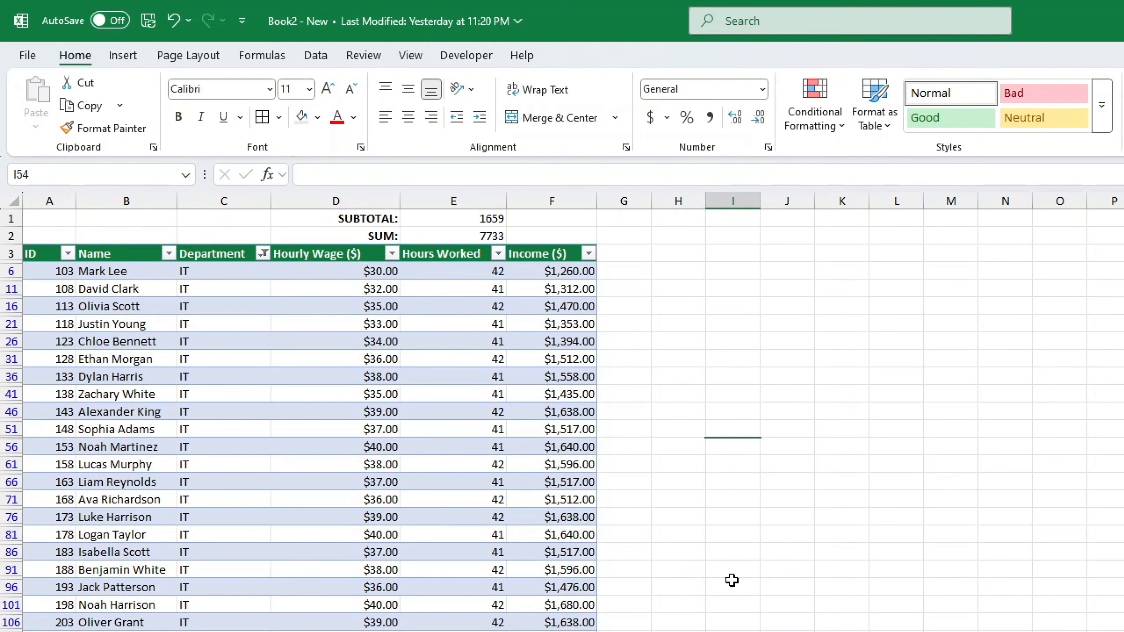
{"action": "left_click", "coordinate": [736, 571]}
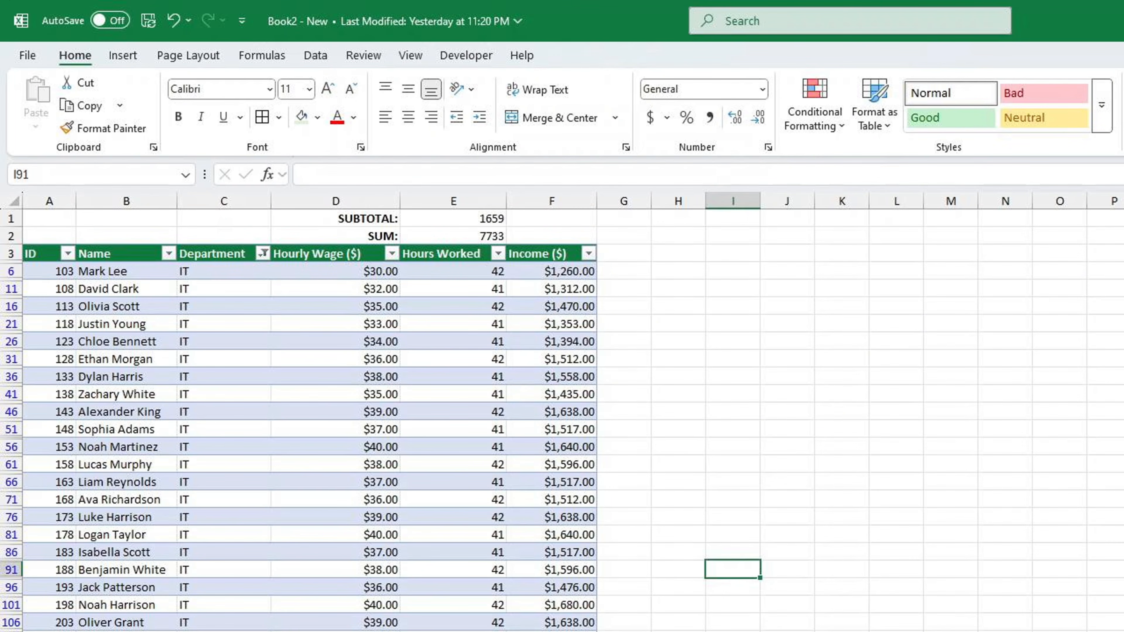